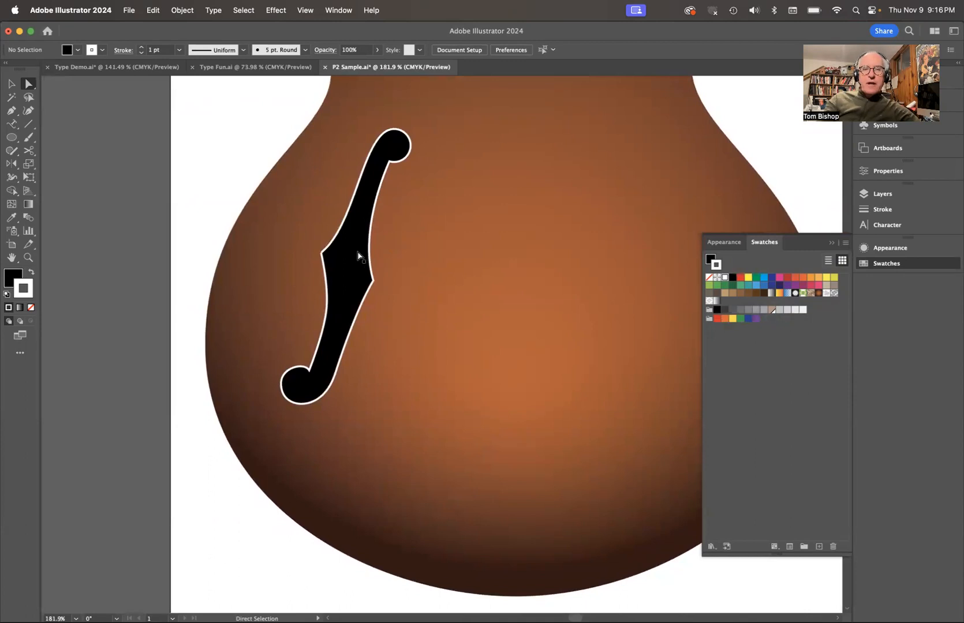
Inspect the f-hole's path in outline view and return to the preview display
key("v")
key("super+y")
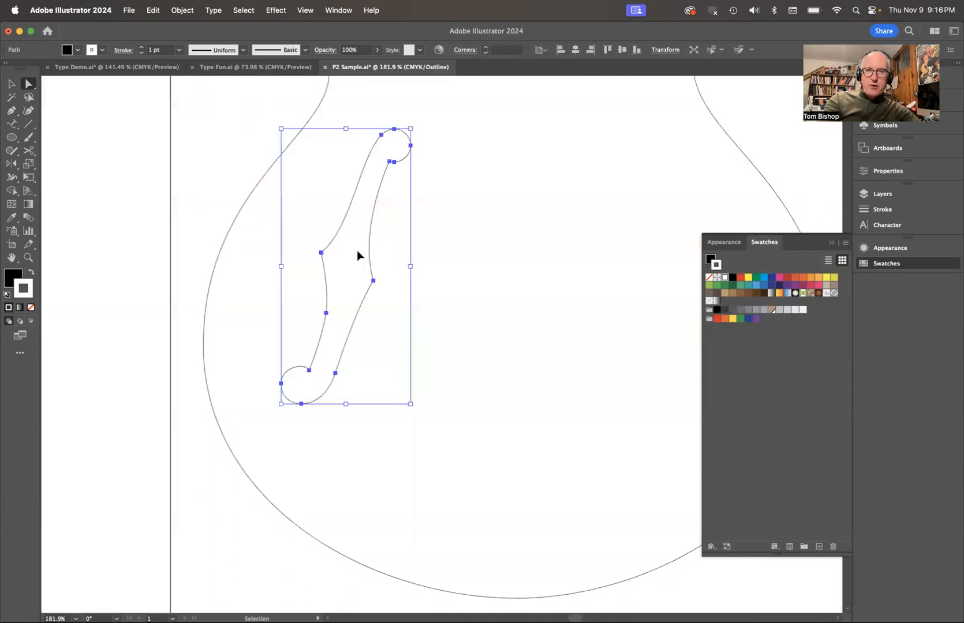
key("a")
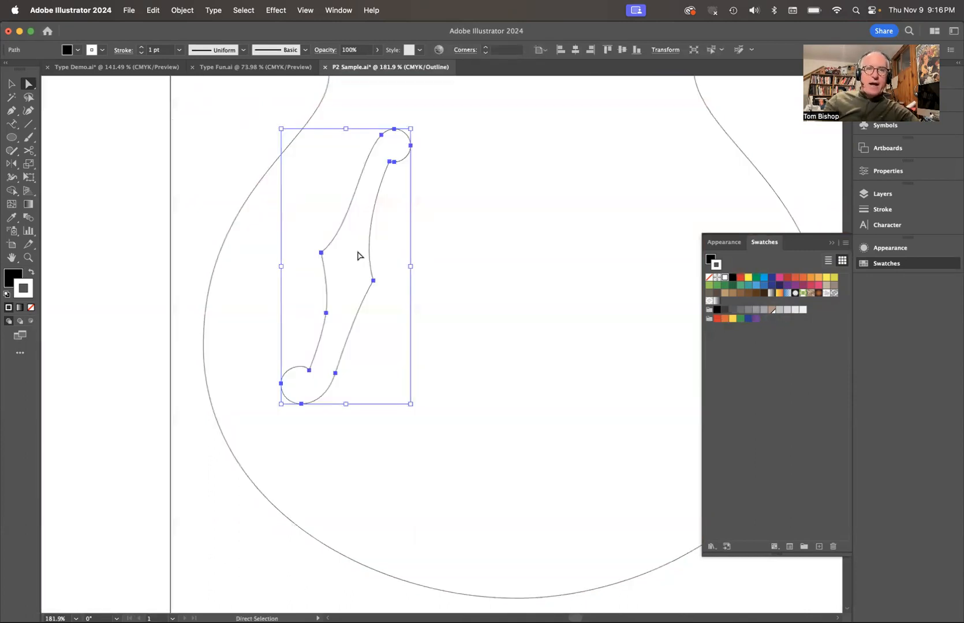
key("v")
key("super+y")
key("a")
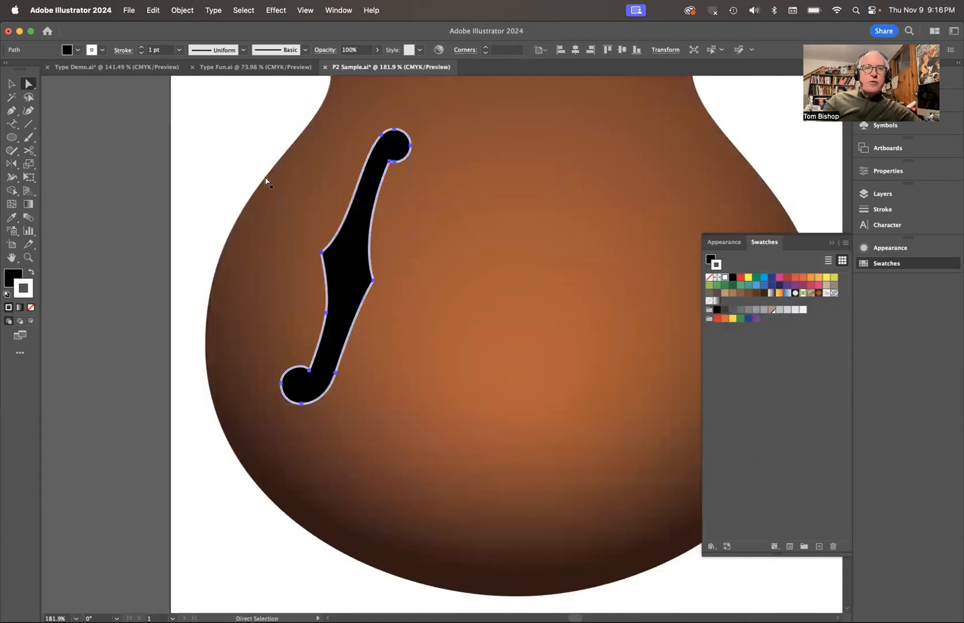
Try to combine the f-hole and the guitar body into a compound path, and undo it
left_click(229, 166)
left_click(346, 253)
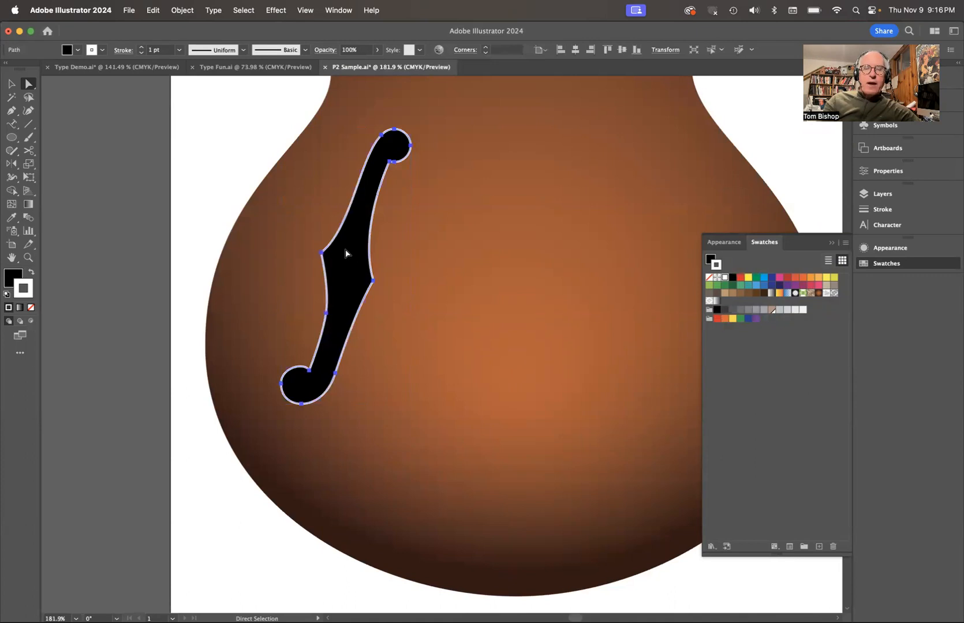
left_click(443, 280, "shift")
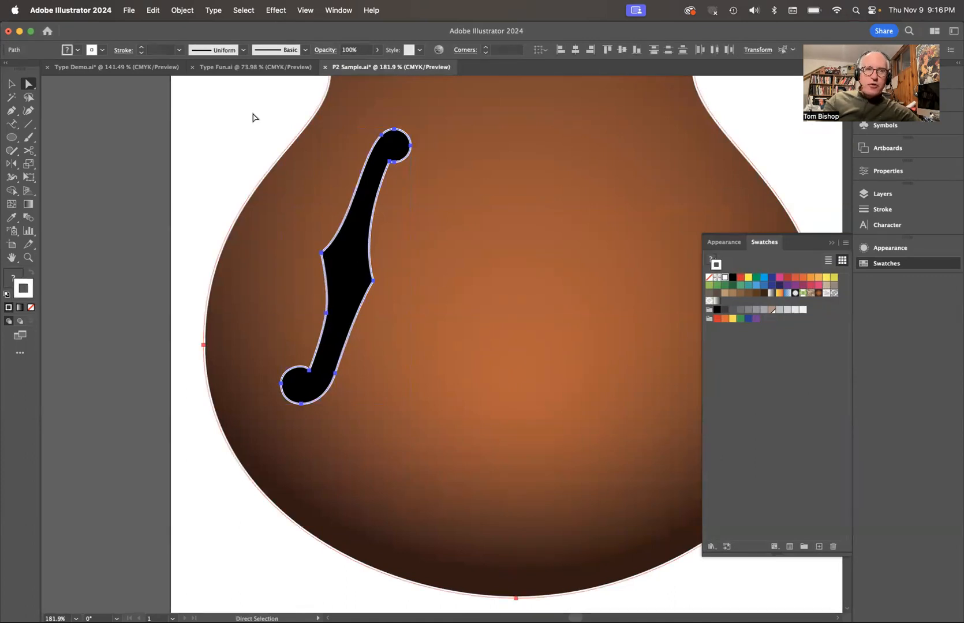
left_click(188, 9)
mouse_move(206, 473)
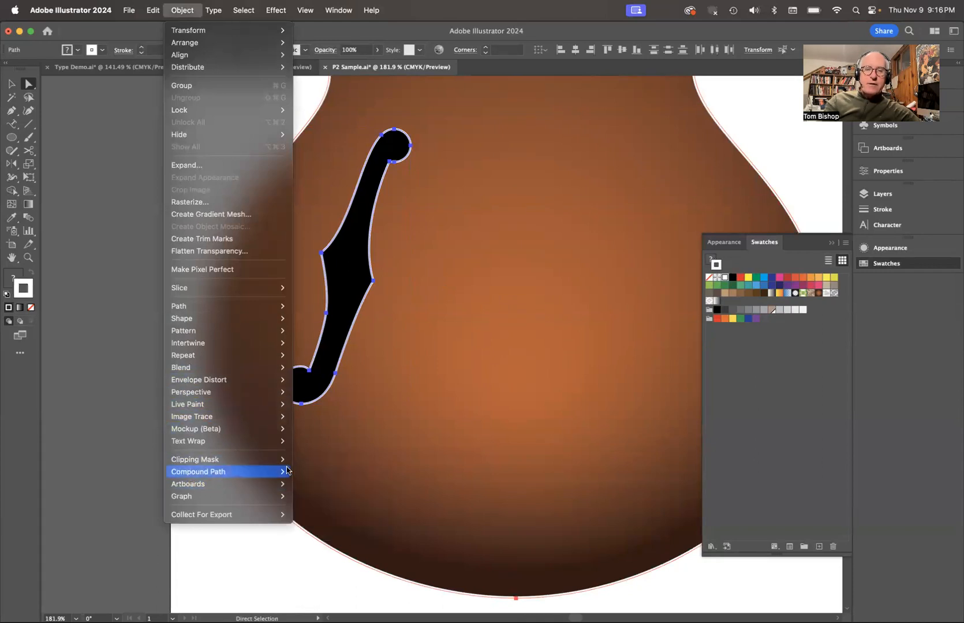
left_click(317, 475)
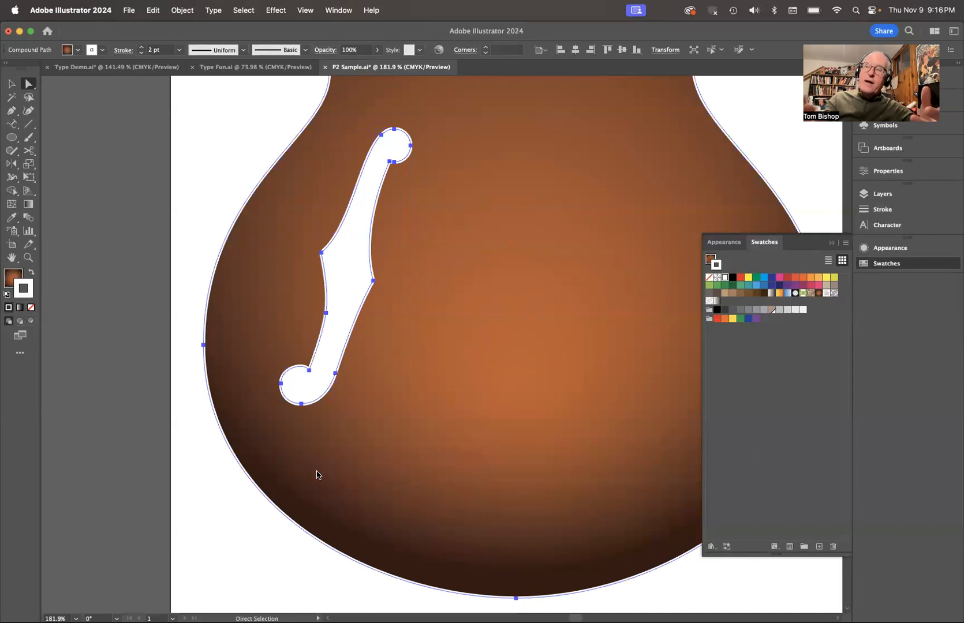
key("super+z")
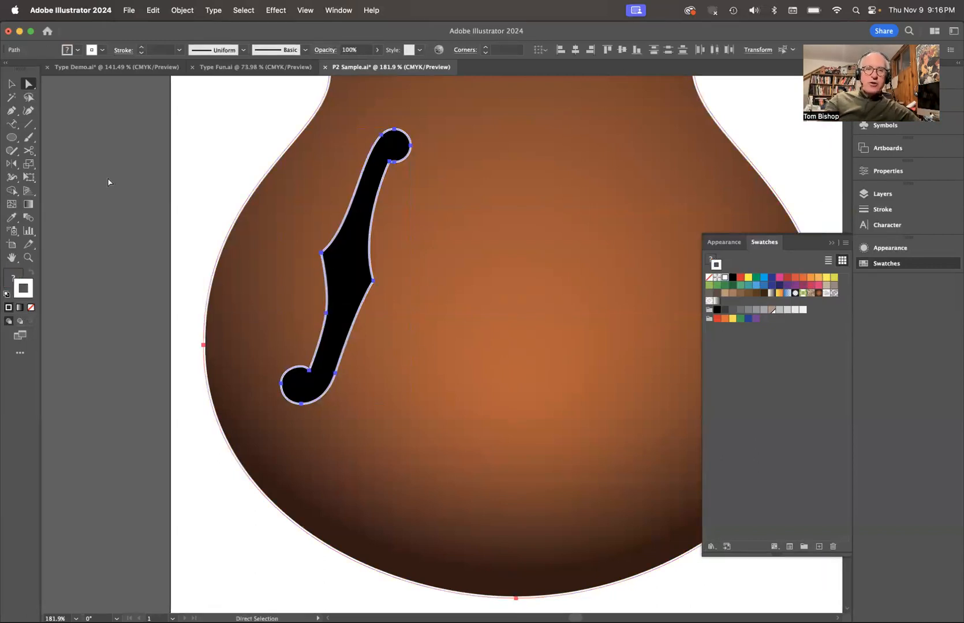
Duplicate the black f-hole about 0.11 in to the right of and 0.12 in below the original
left_click(202, 118)
left_click(369, 257)
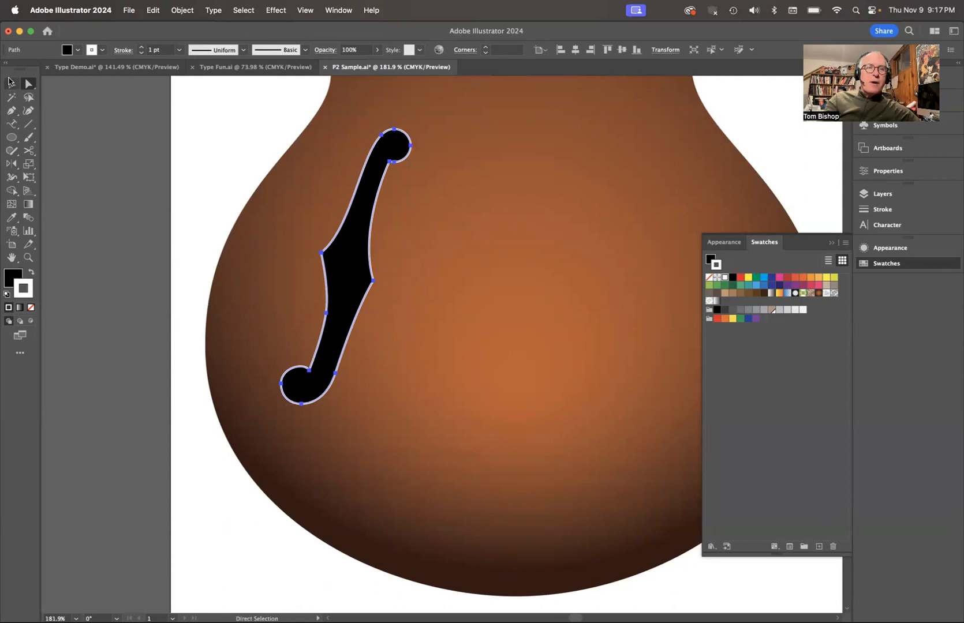
left_click(11, 81)
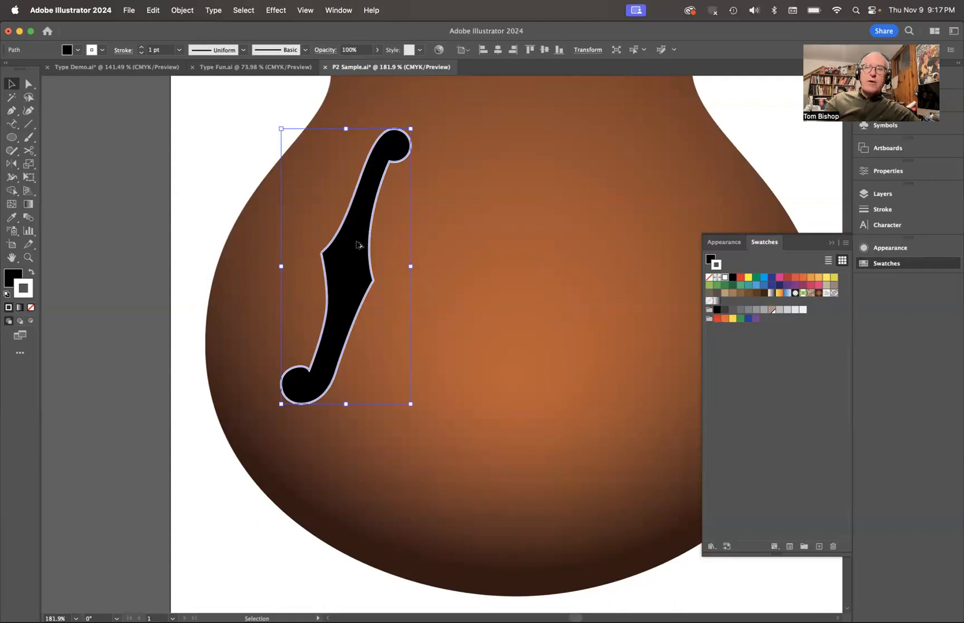
left_click_drag(358, 245, 373, 261)
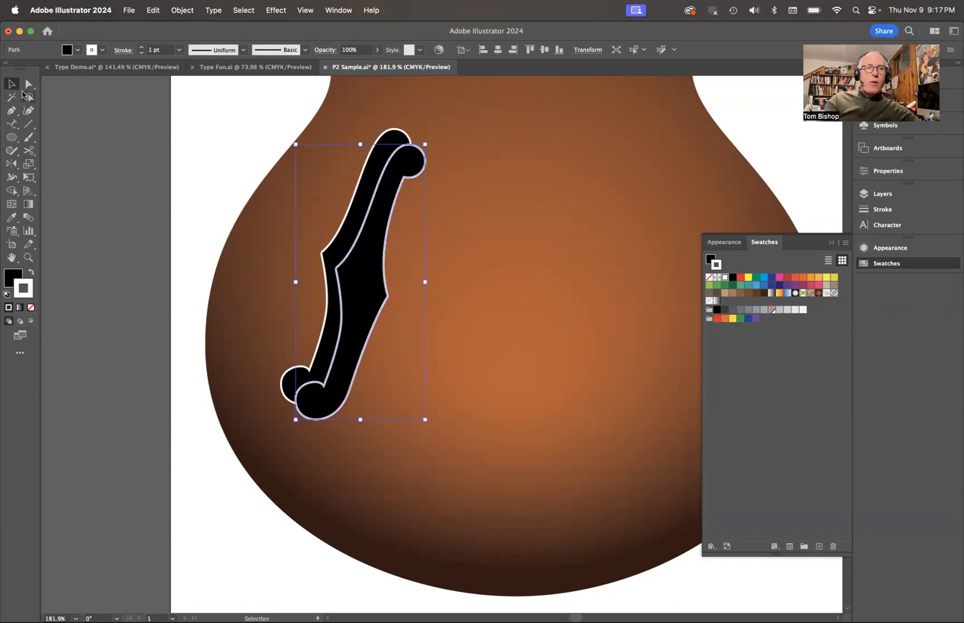
left_click(227, 160)
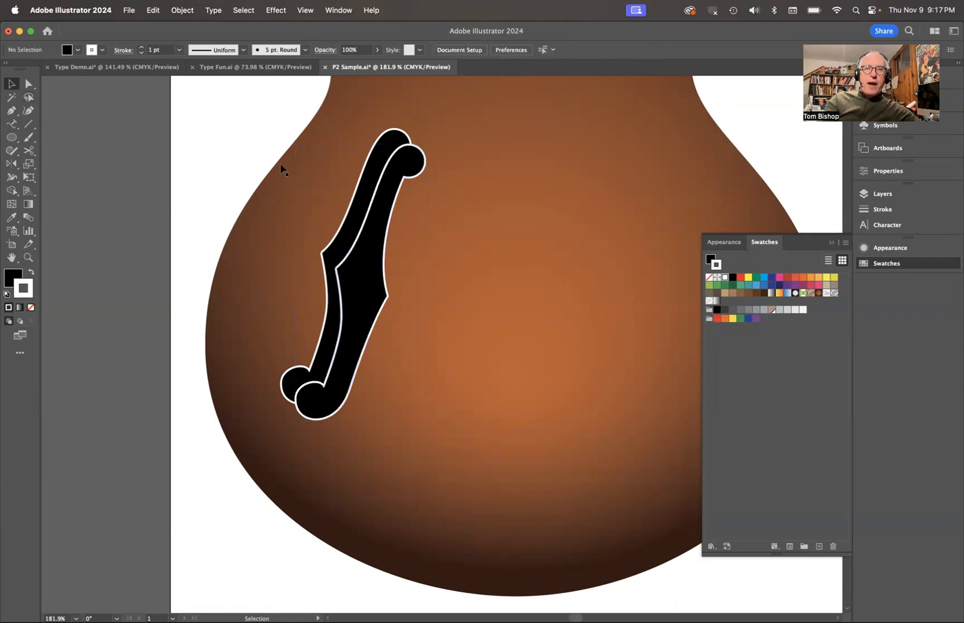
Bring the original f-hole to the front, above its offset copy
left_click(372, 170)
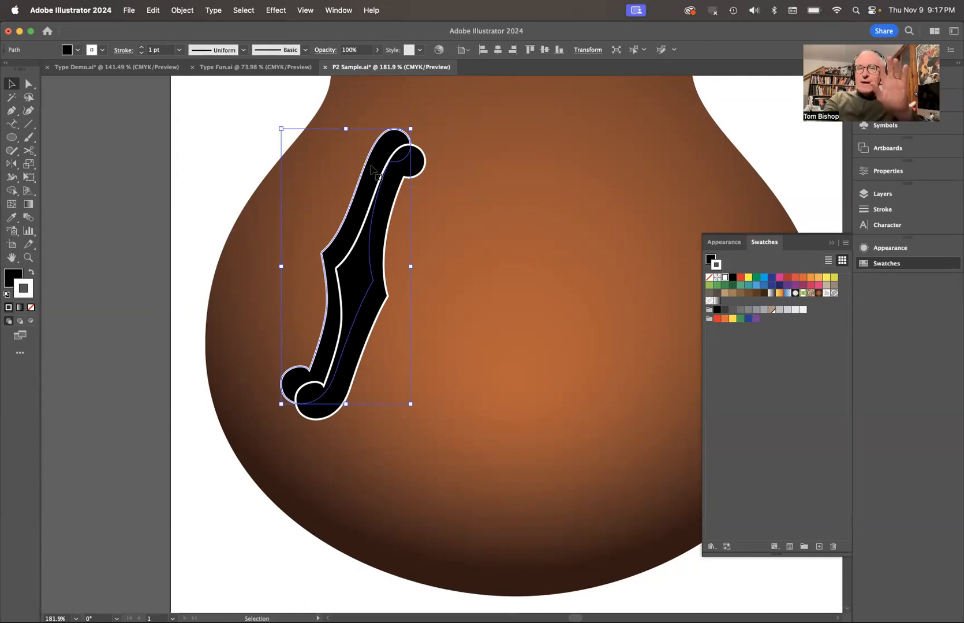
left_click(182, 10)
mouse_move(194, 45)
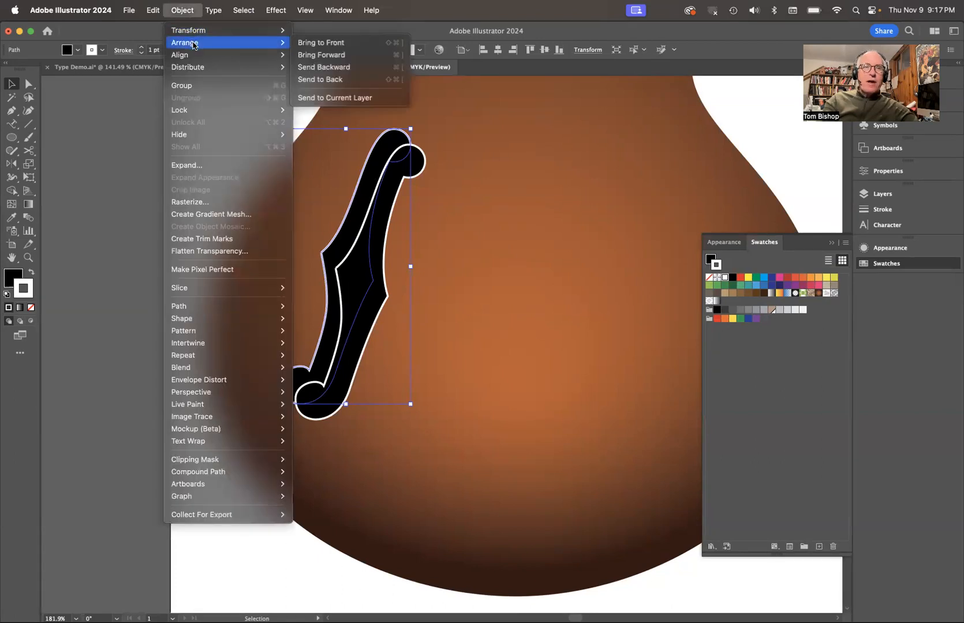
left_click(329, 45)
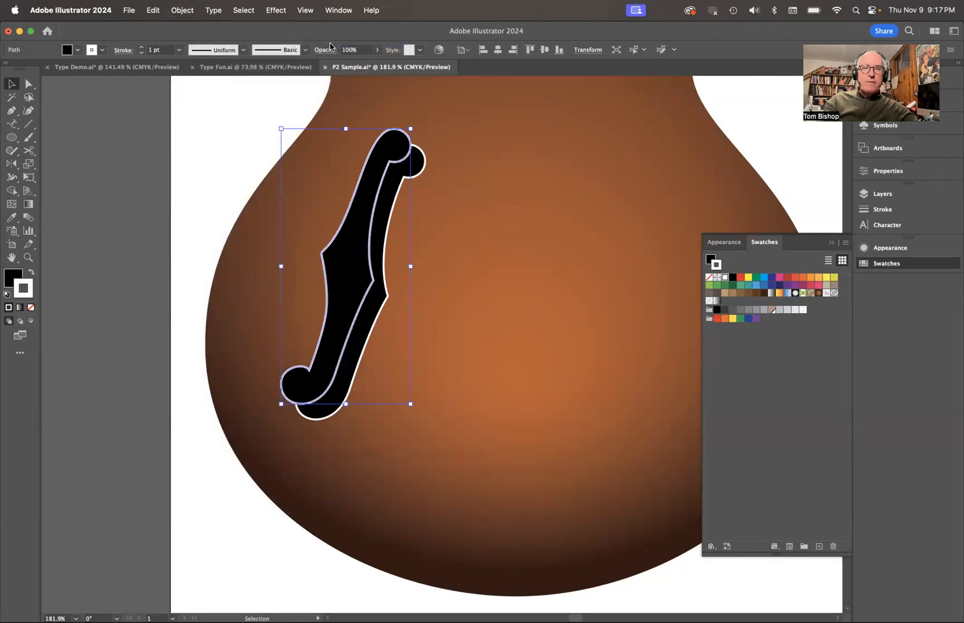
left_click(267, 107)
Fill the offset f-hole copy behind the original with the brown camouflage-like pattern swatch
left_click(391, 197)
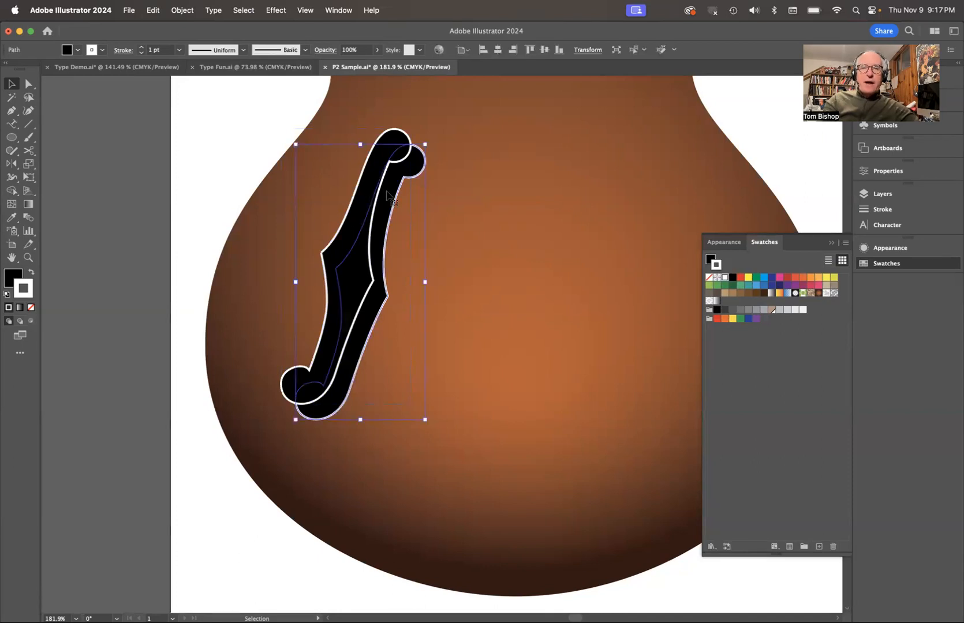
left_click(77, 50)
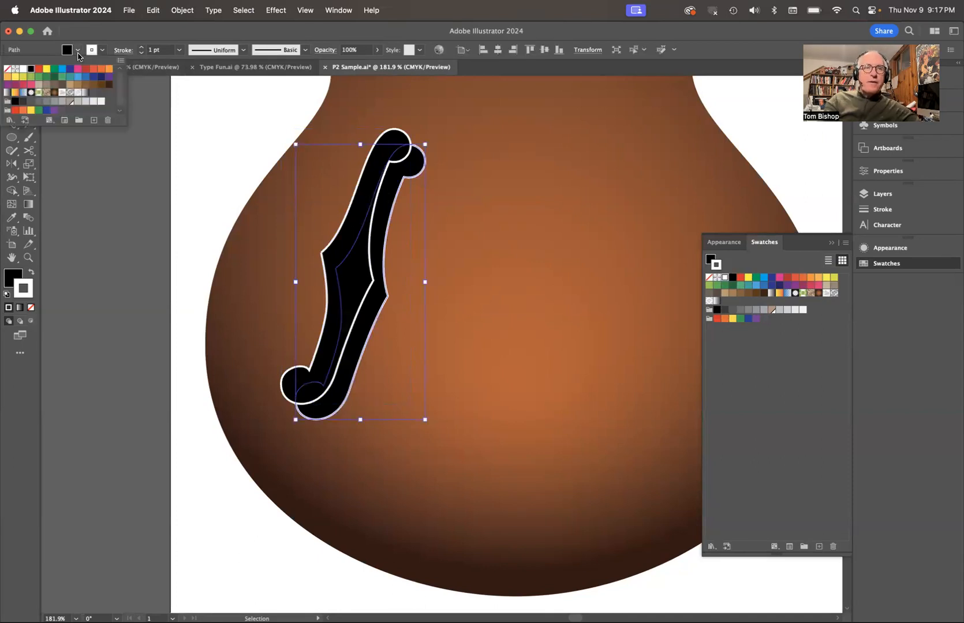
left_click(55, 93)
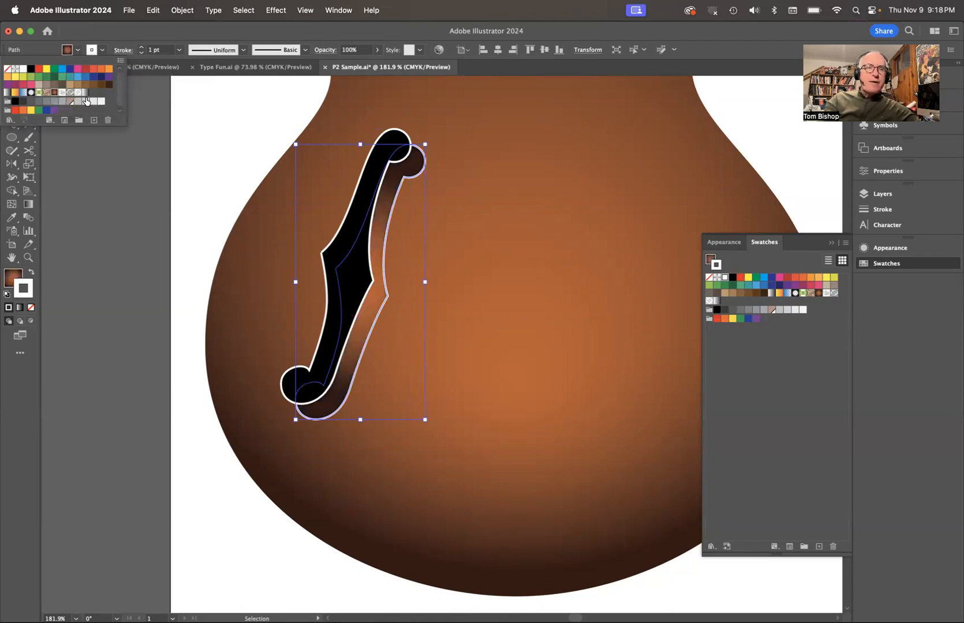
left_click(86, 93)
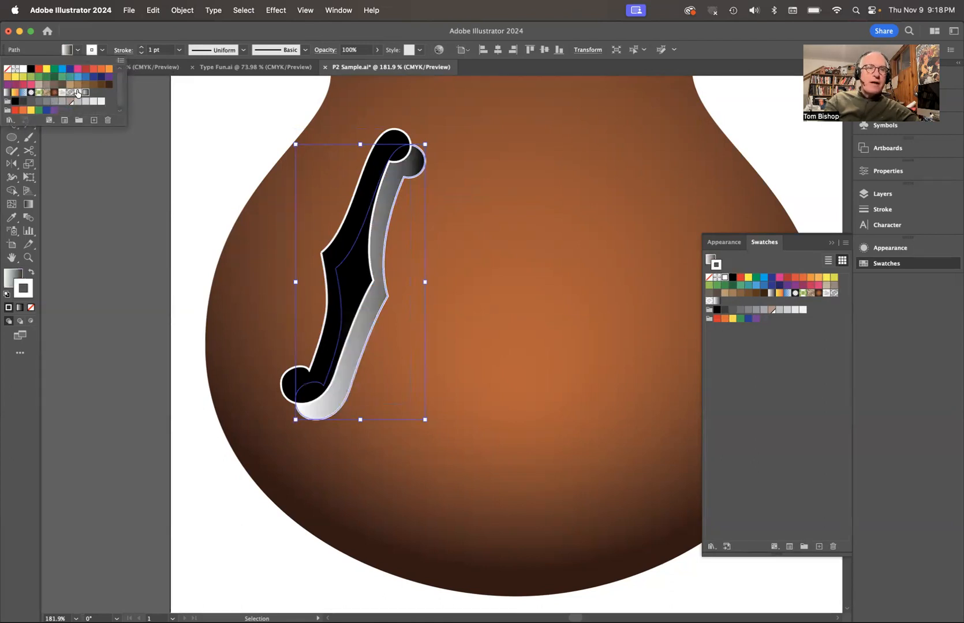
left_click(47, 94)
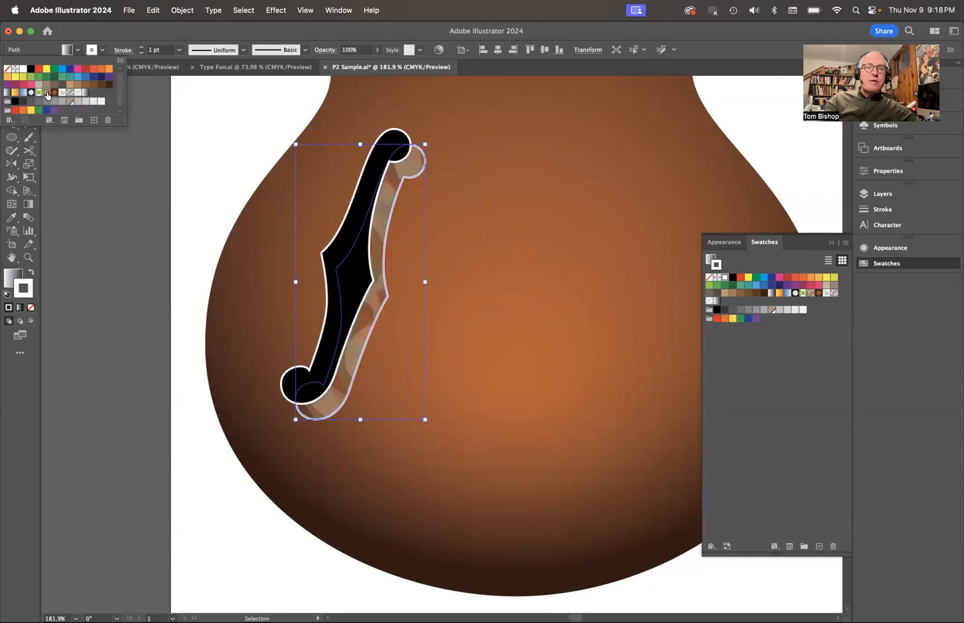
left_click(231, 169)
left_click(231, 170)
Make a clipping mask from the two f-holes, using the front one to clip the patterned copy
left_click(344, 264)
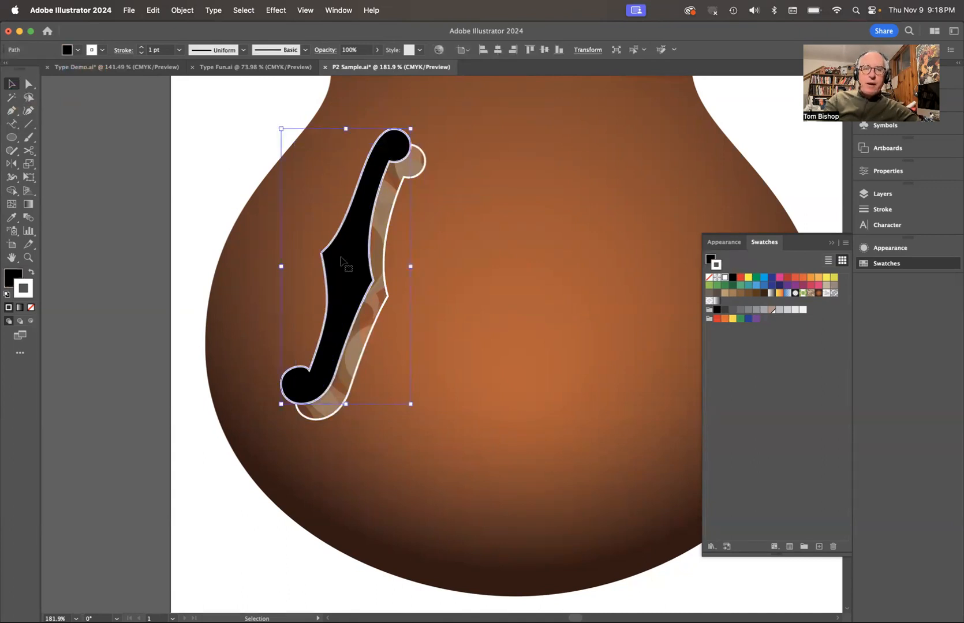
left_click(375, 242, "shift")
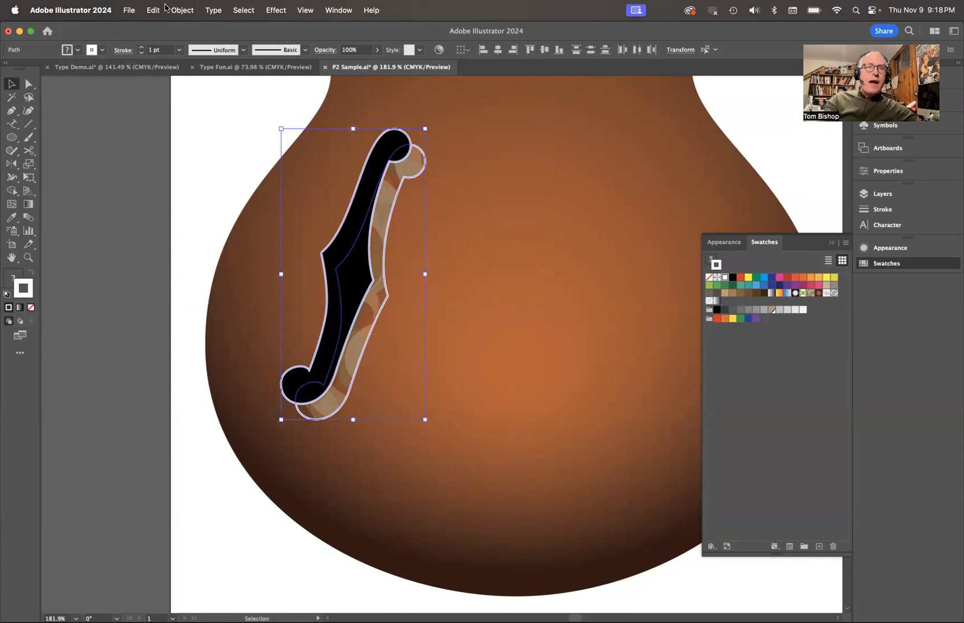
left_click(182, 10)
mouse_move(200, 409)
mouse_move(214, 460)
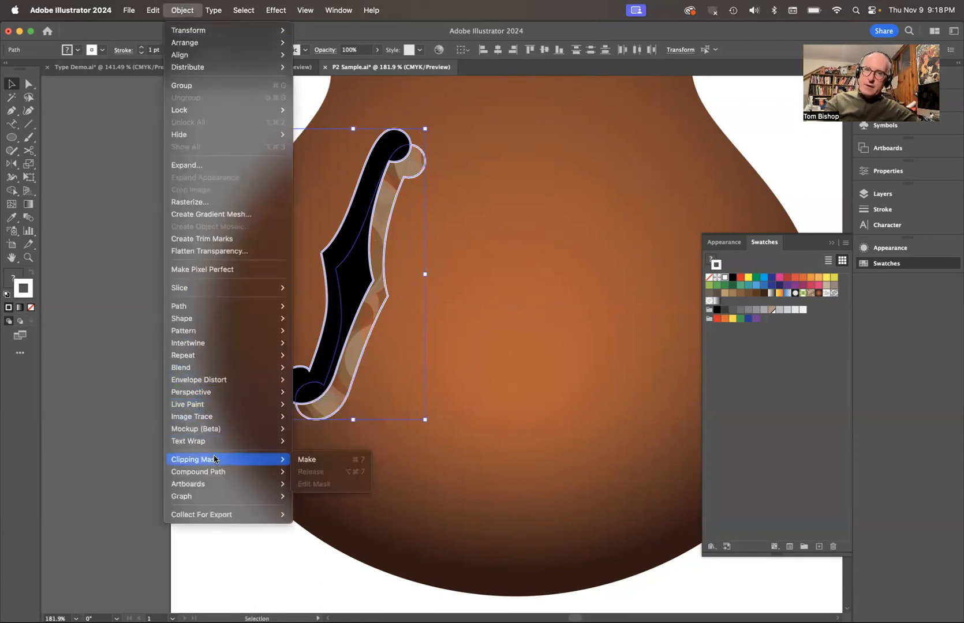
left_click(321, 461)
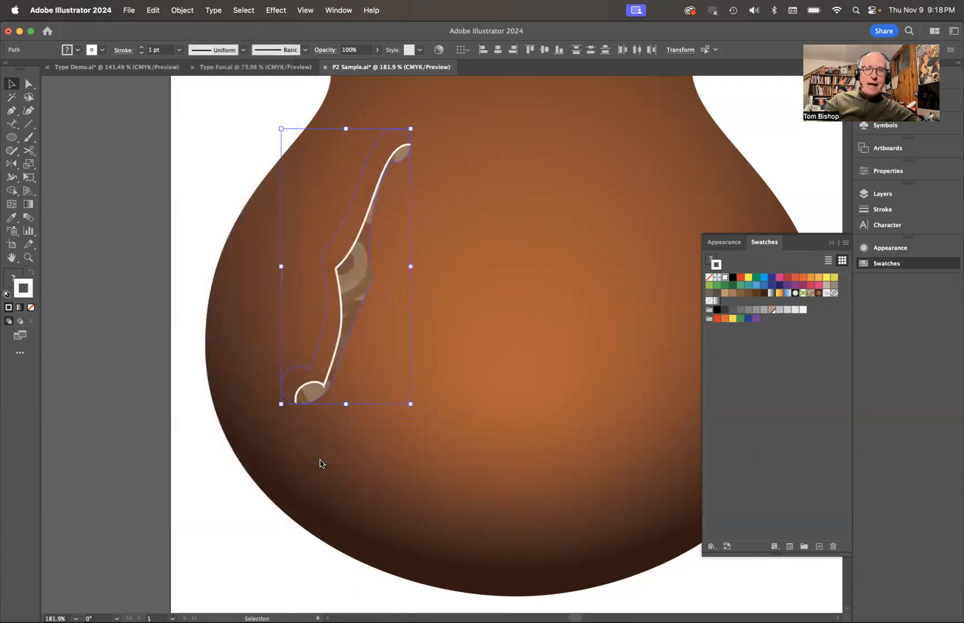
left_click(217, 197)
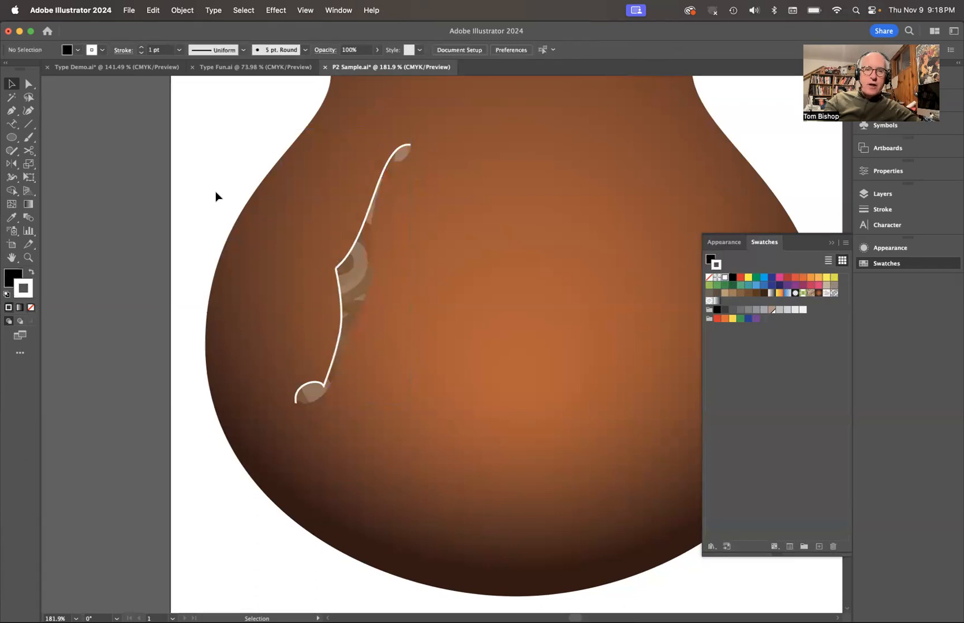
Select the clipped patterned f-hole in outline view, remove its stroke, and return to preview
left_click(354, 273)
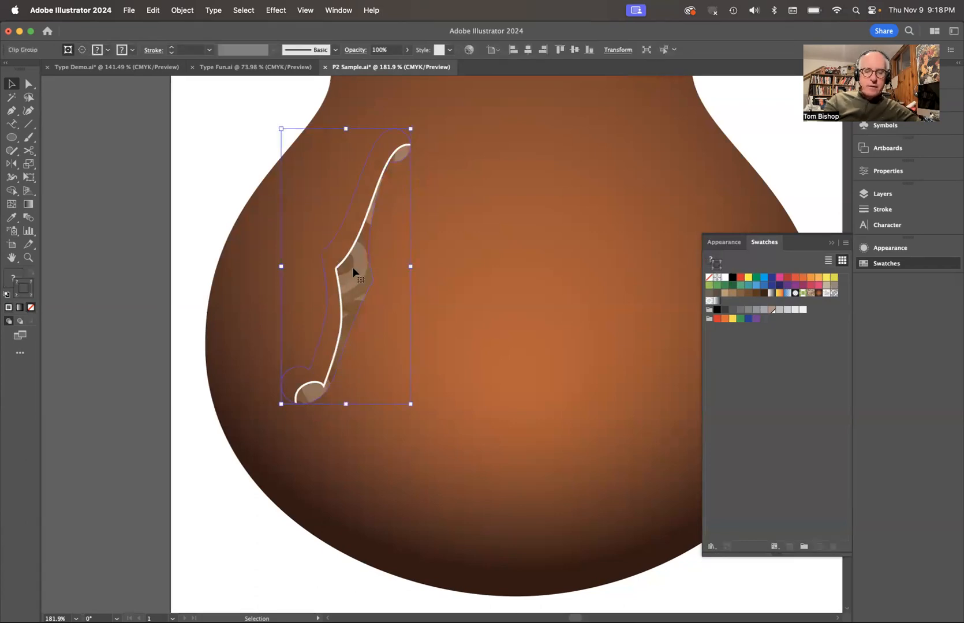
key("super+y")
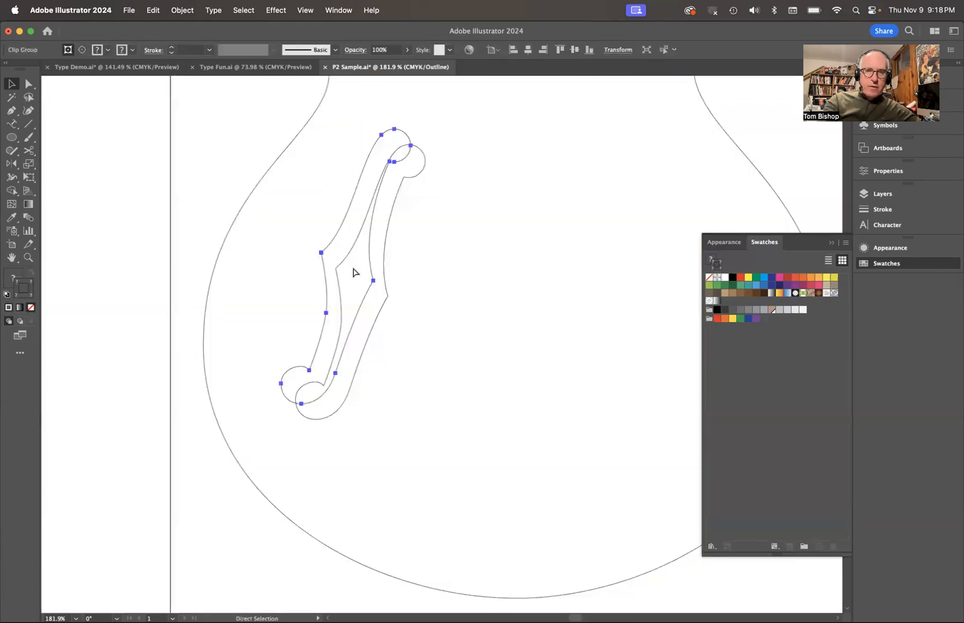
left_click(390, 223)
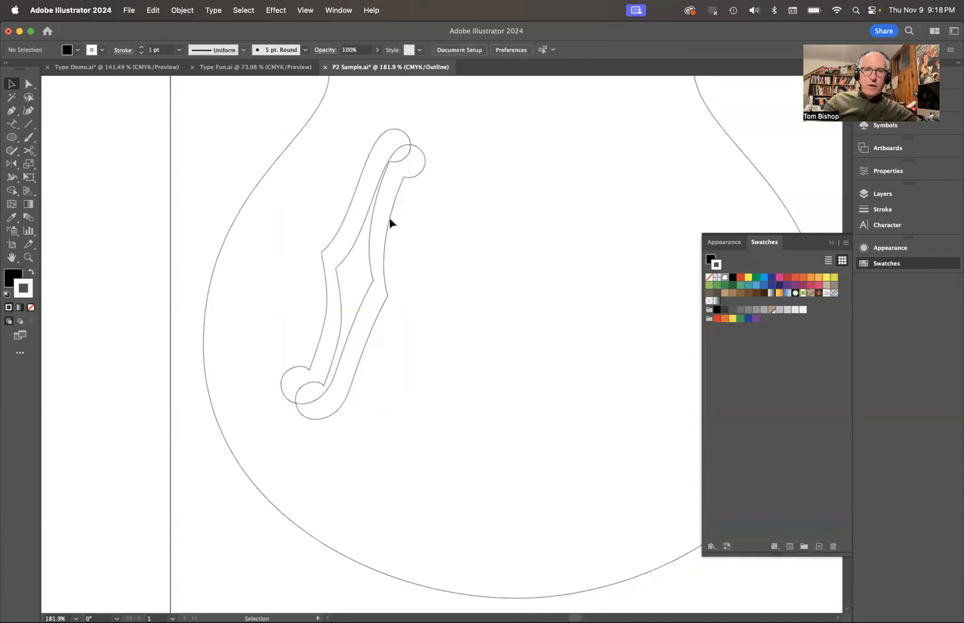
left_click(37, 87)
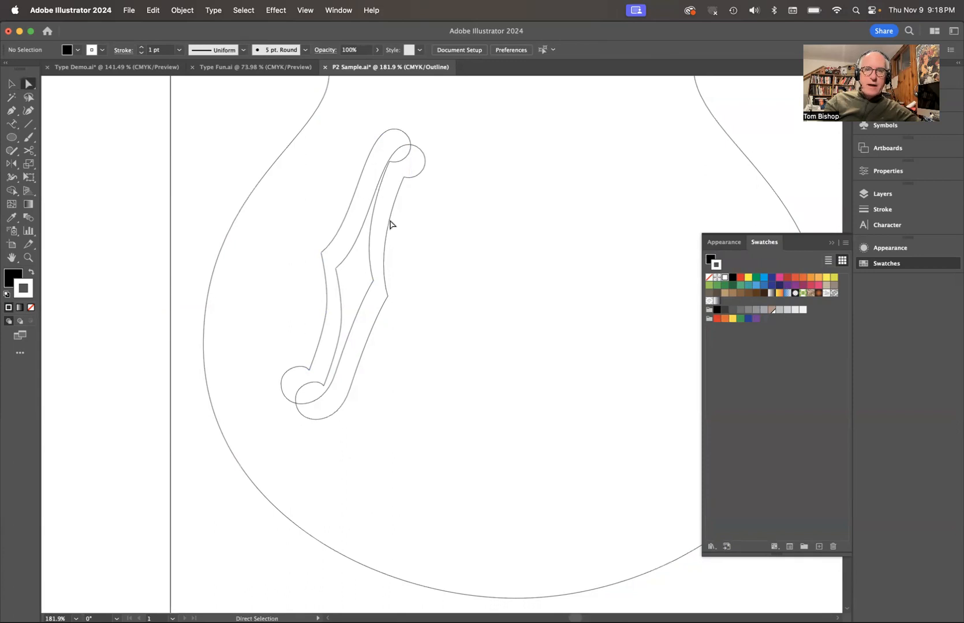
left_click(358, 243)
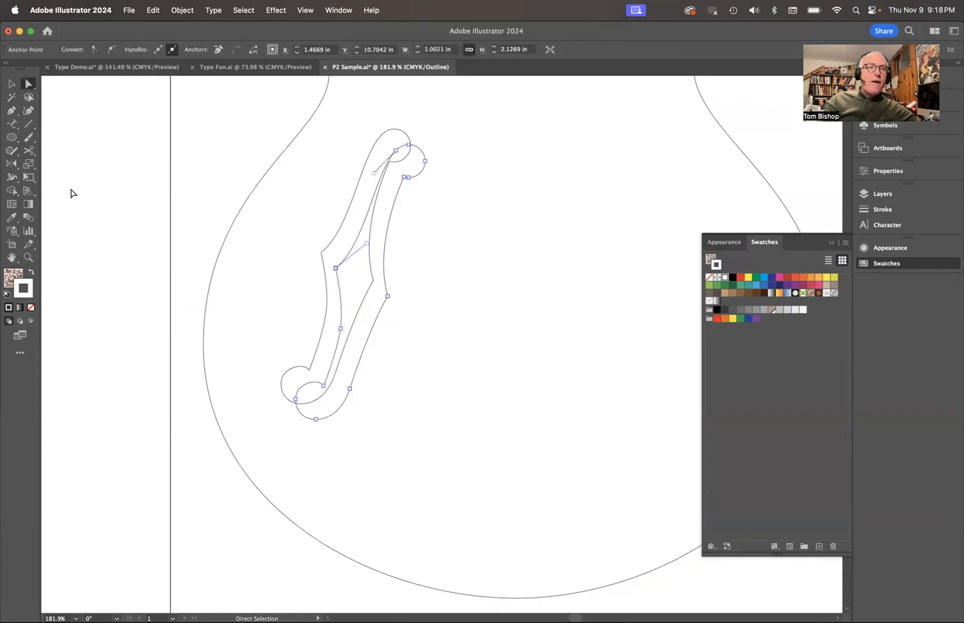
left_click(31, 308)
key("super+y")
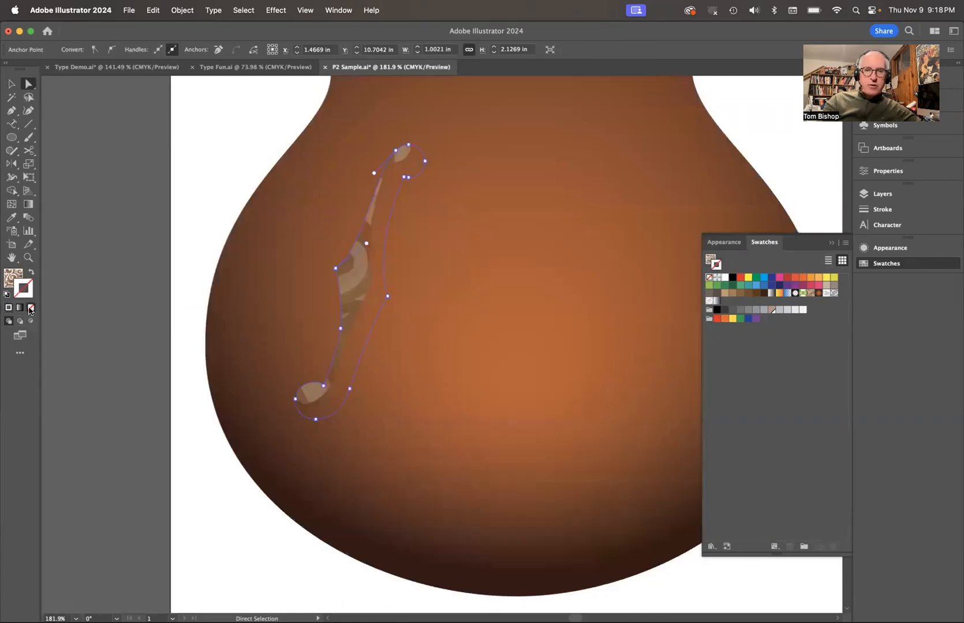
left_click(178, 159)
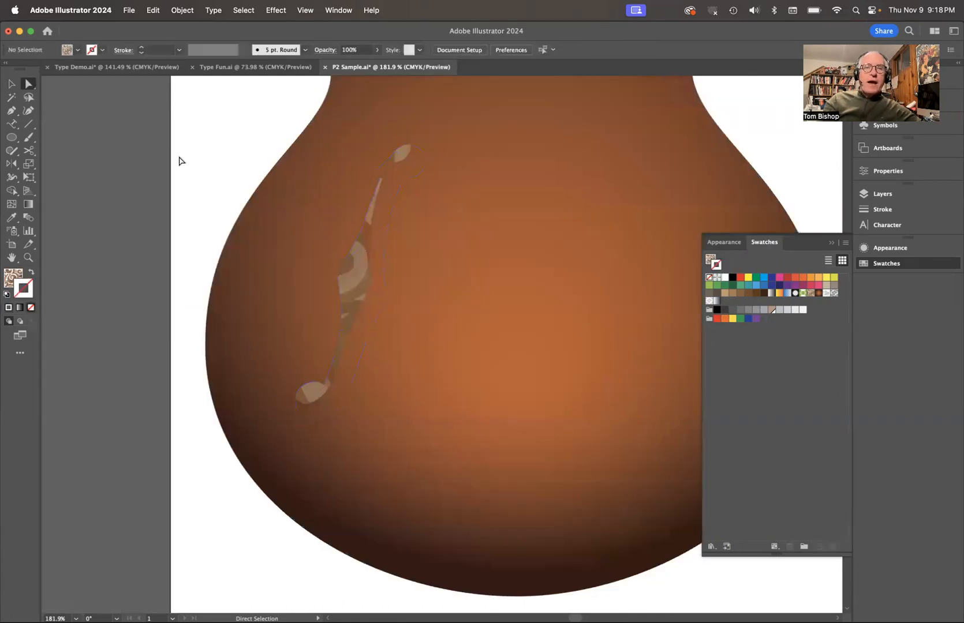
Give the f-hole clipping path a black fill and a white stroke, and fit the artboard in the window
left_click(355, 234)
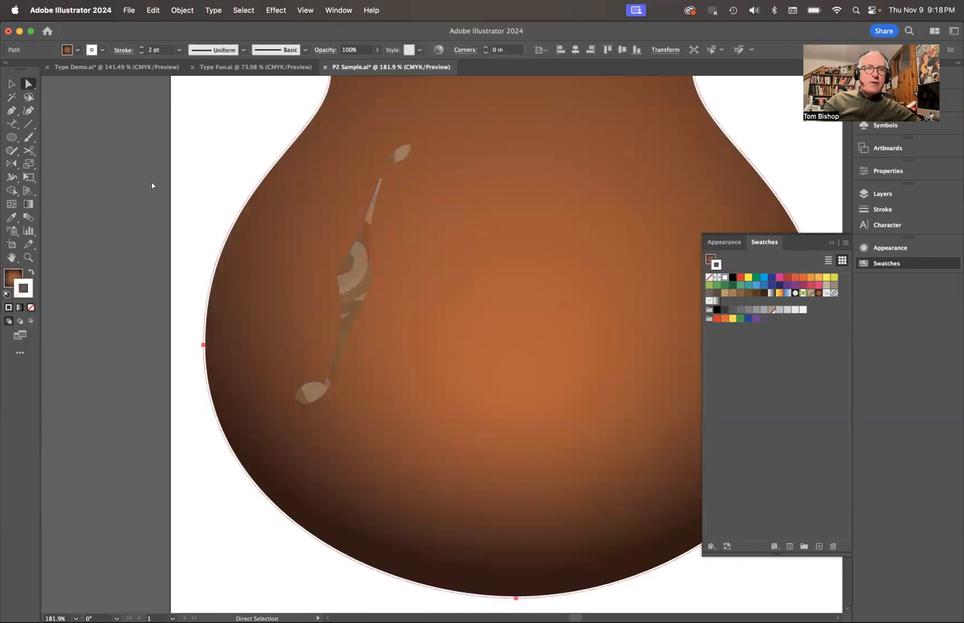
left_click_drag(217, 191, 334, 277)
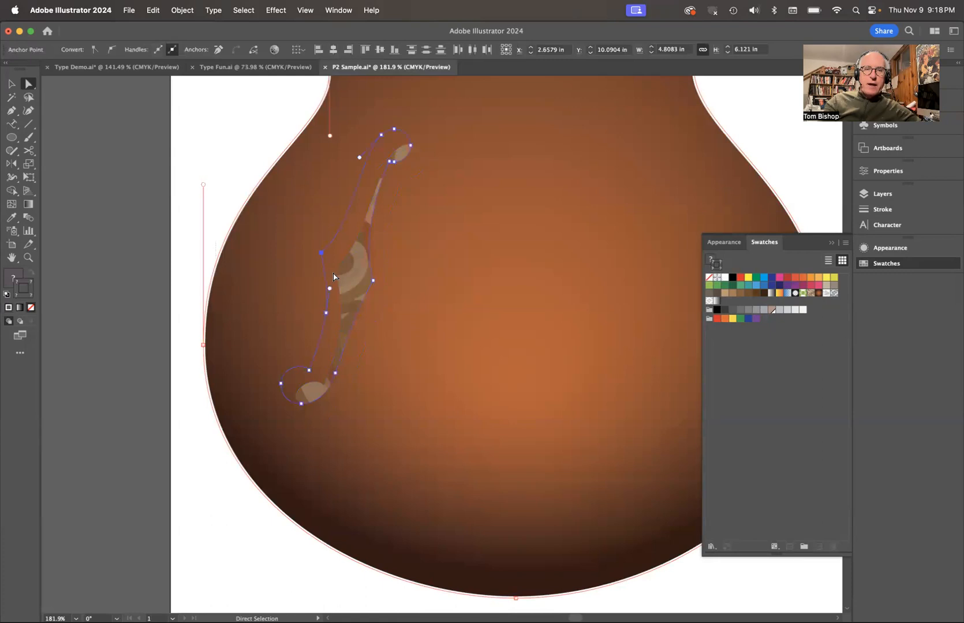
left_click(316, 197, "shift")
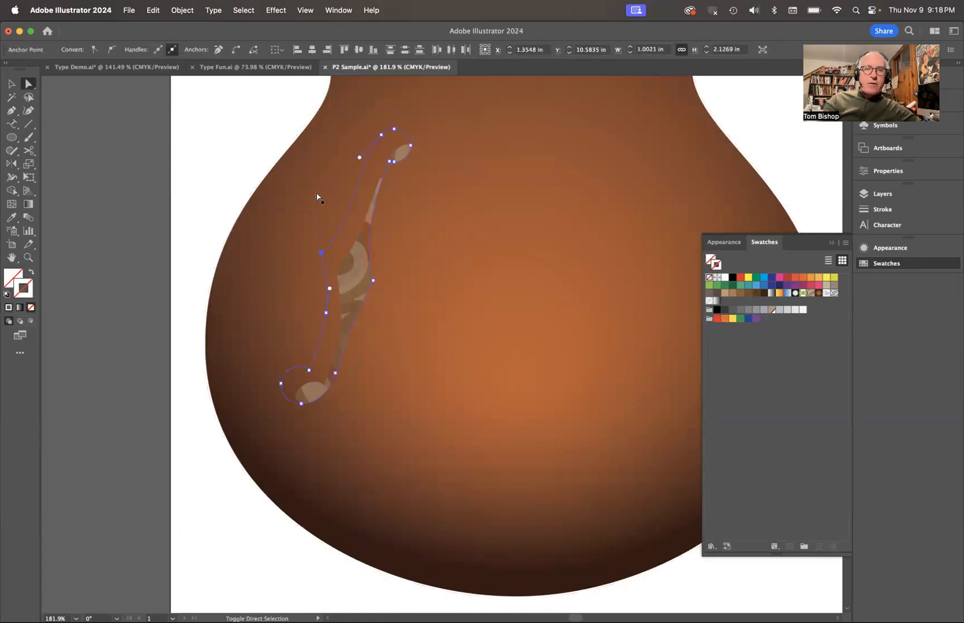
left_click(715, 264)
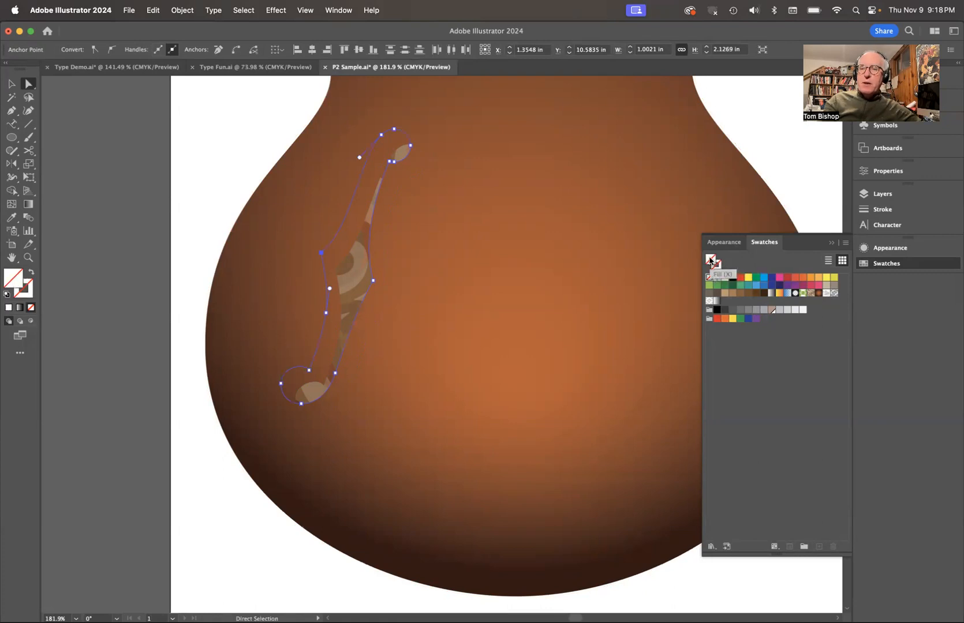
left_click(732, 279)
left_click(719, 269)
left_click(725, 277)
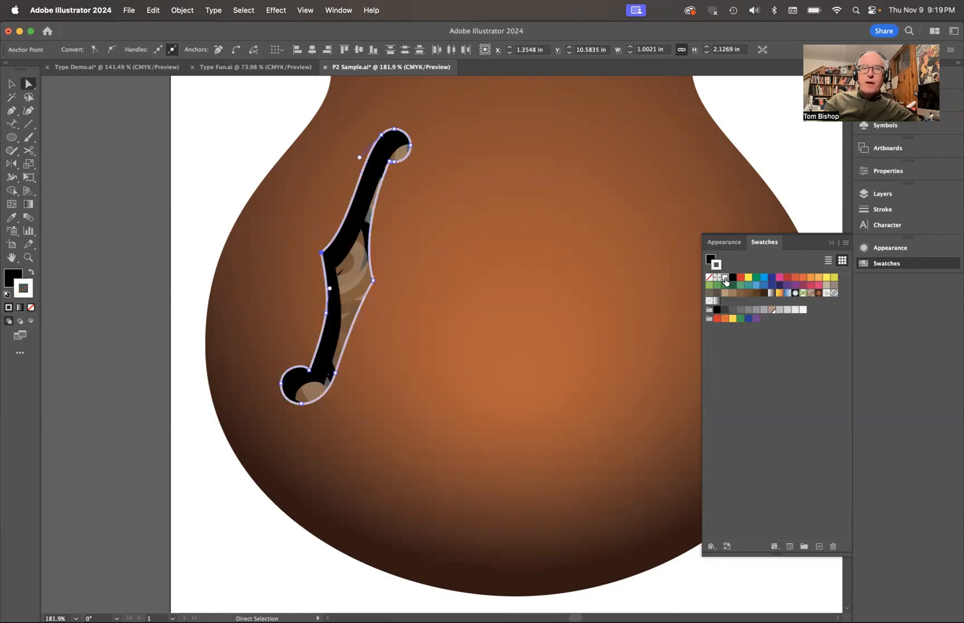
left_click(231, 146)
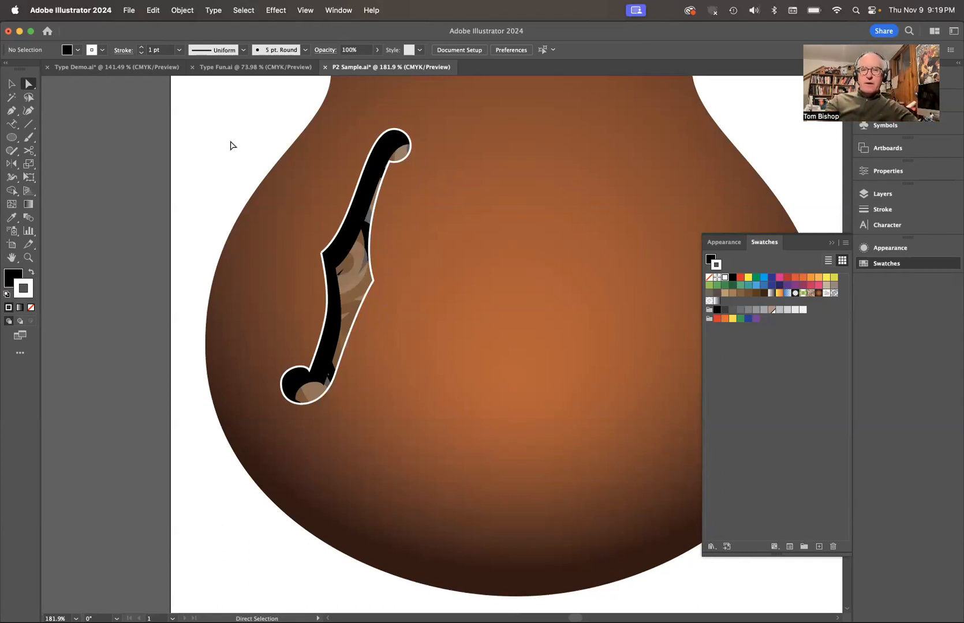
key("super+0")
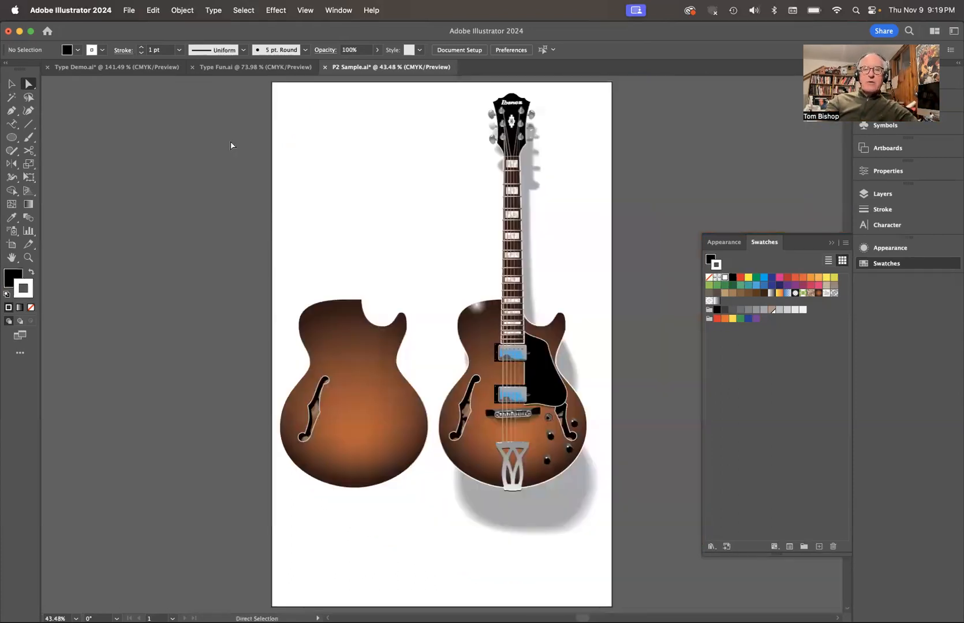